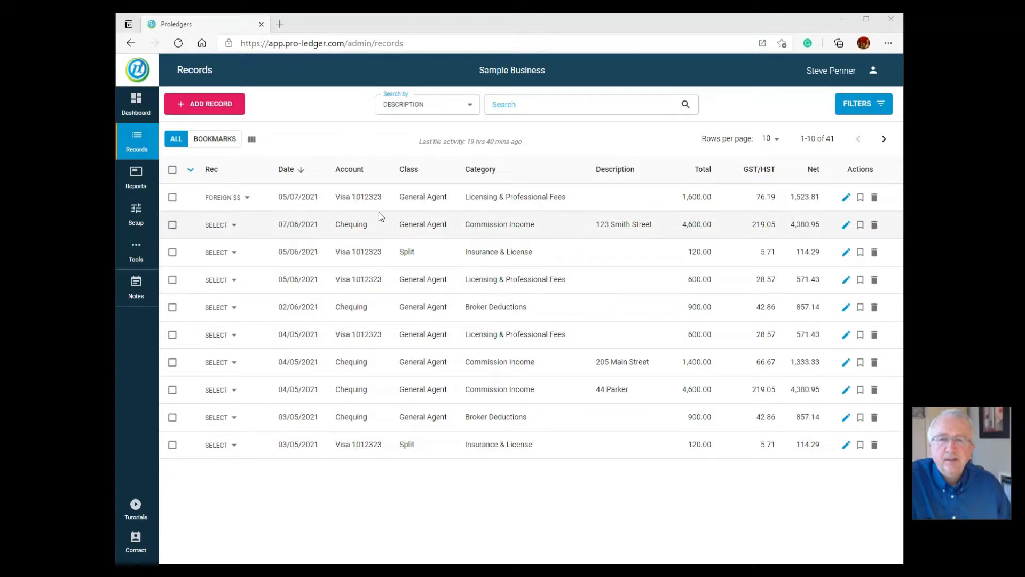
# Filter the records to dates between 01/02/2021 and 28/02/2021, leaving eight February records
pyautogui.click(879, 104)
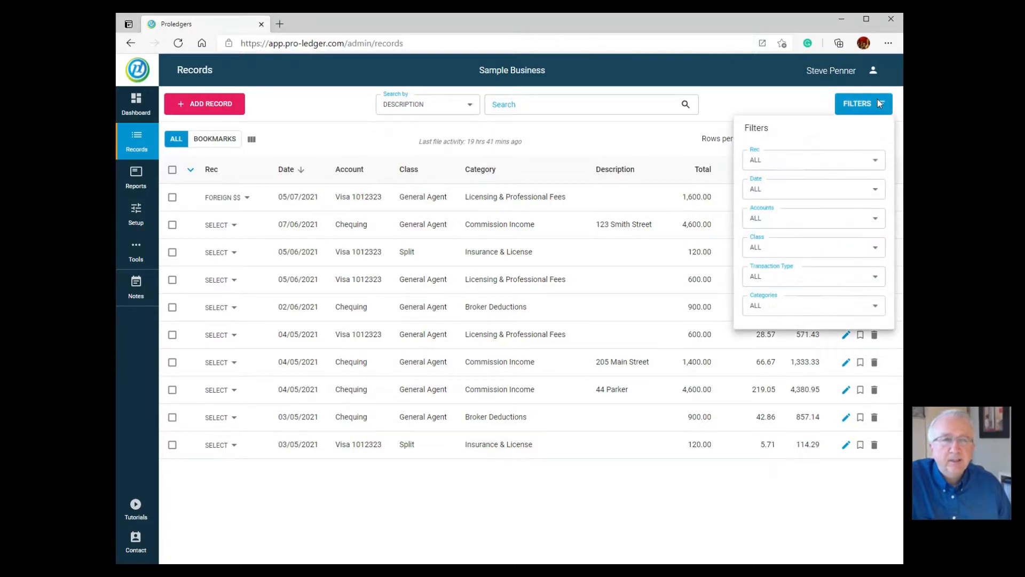
pyautogui.click(780, 199)
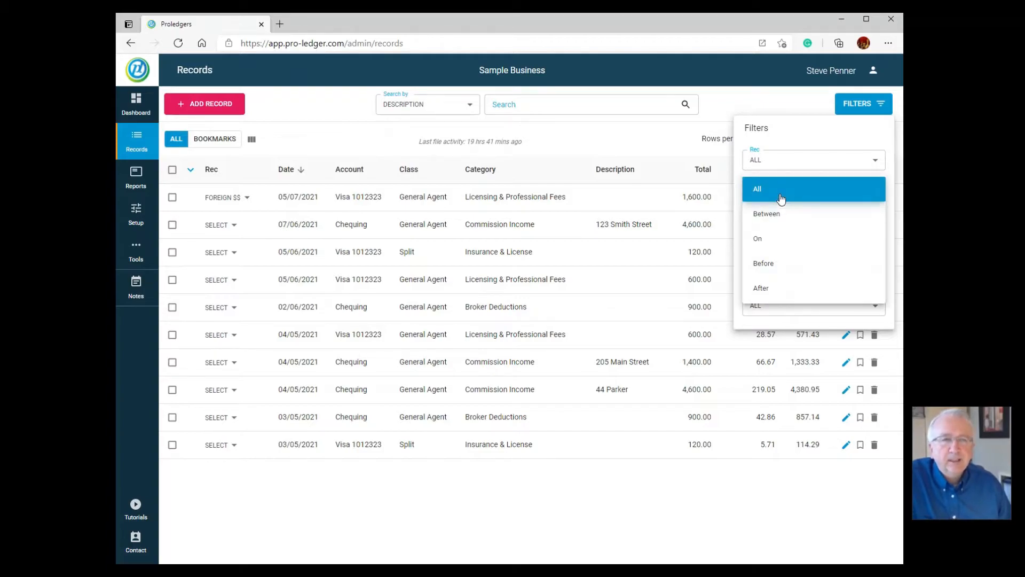
pyautogui.click(778, 215)
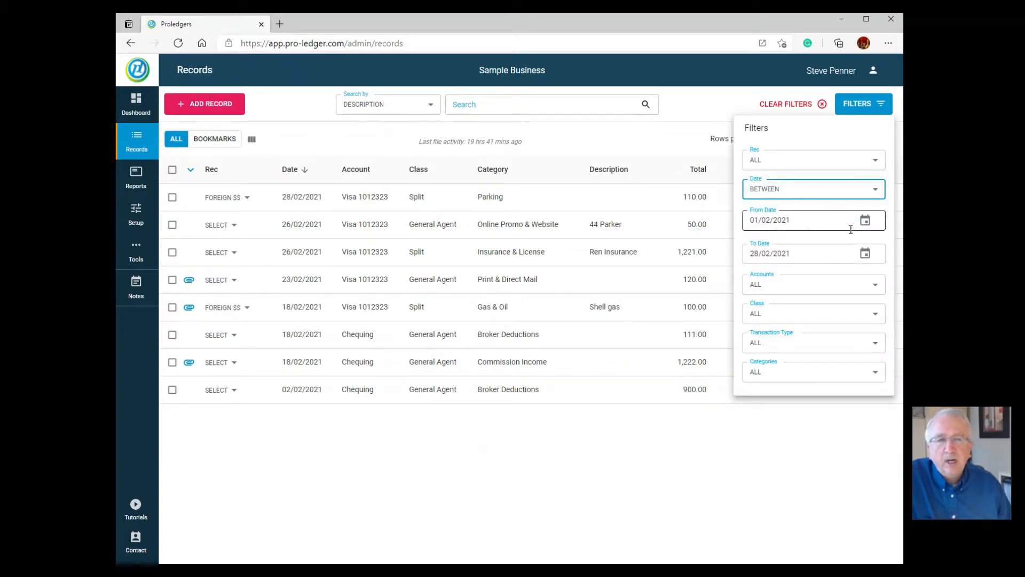
pyautogui.click(865, 220)
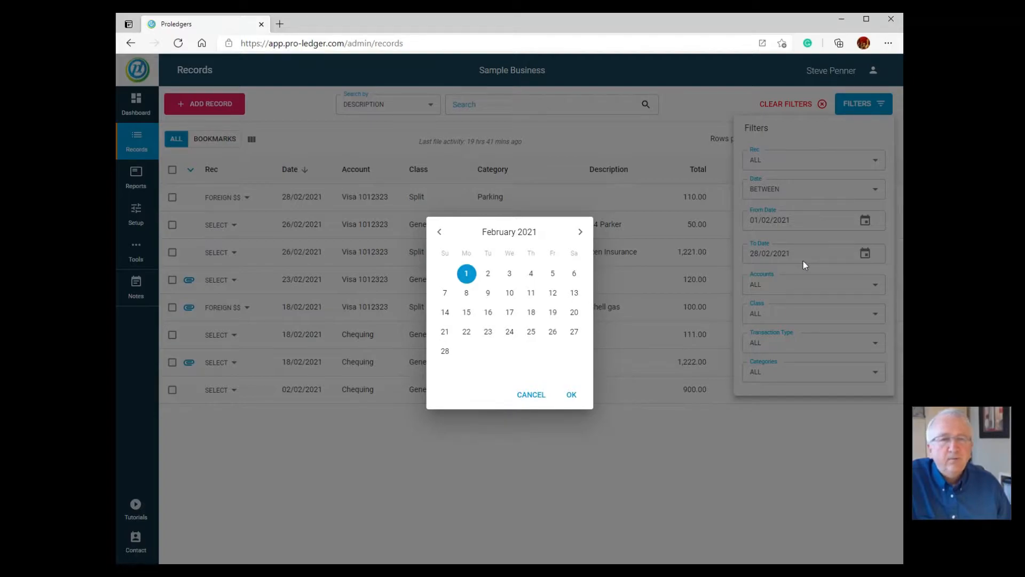
pyautogui.click(871, 255)
pyautogui.click(866, 254)
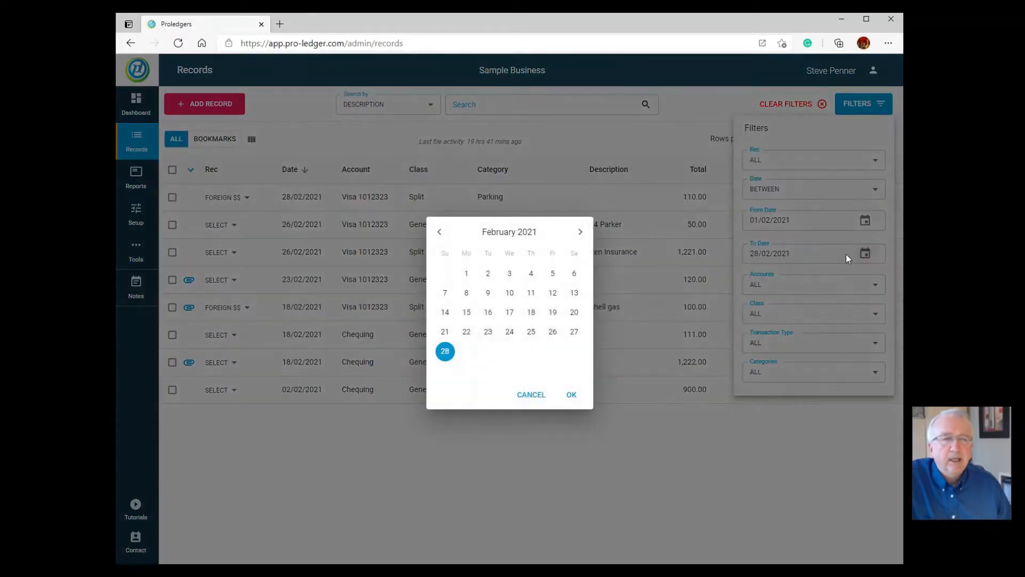
pyautogui.click(445, 353)
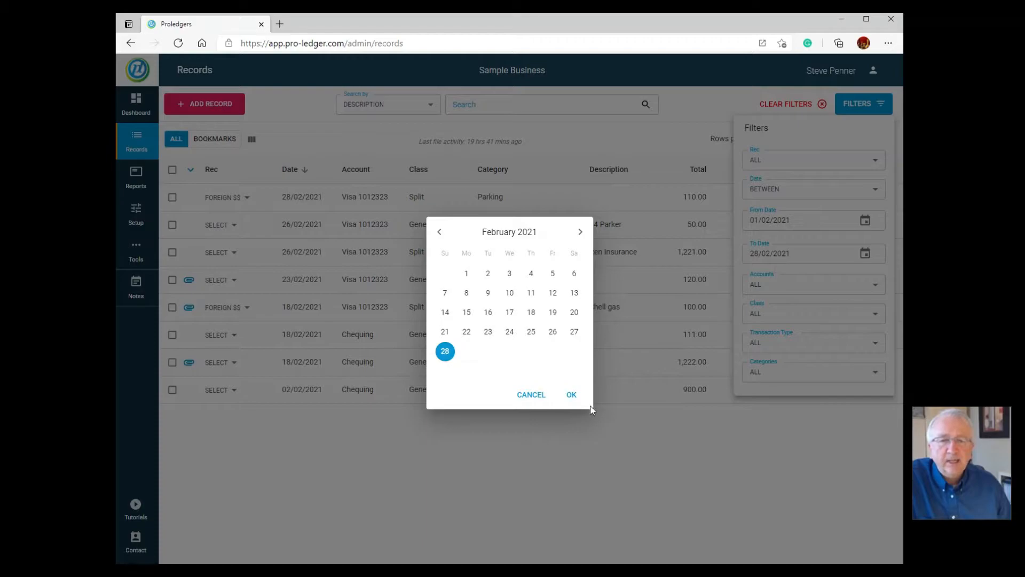
pyautogui.click(572, 395)
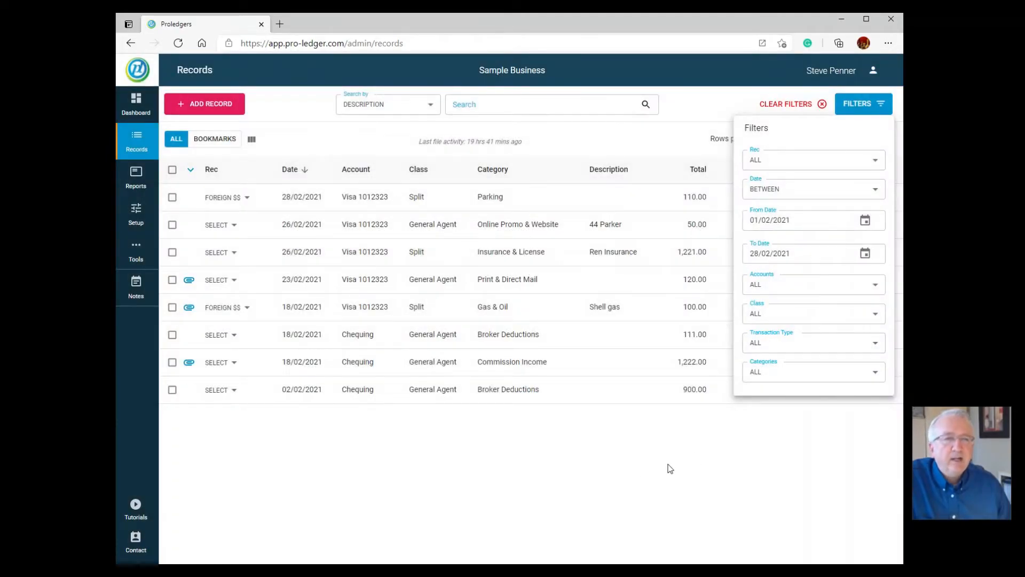
pyautogui.click(636, 474)
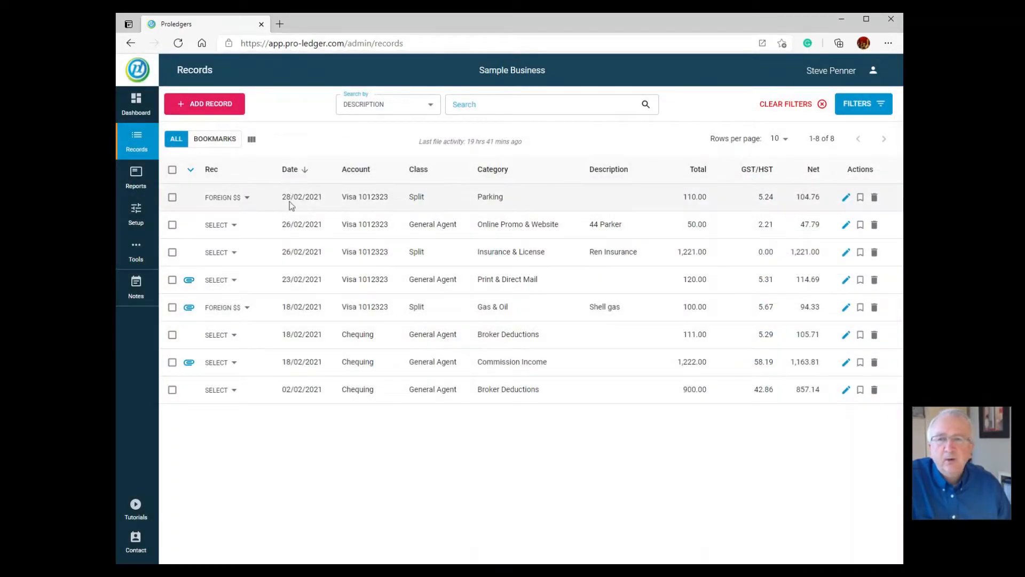
pyautogui.click(297, 170)
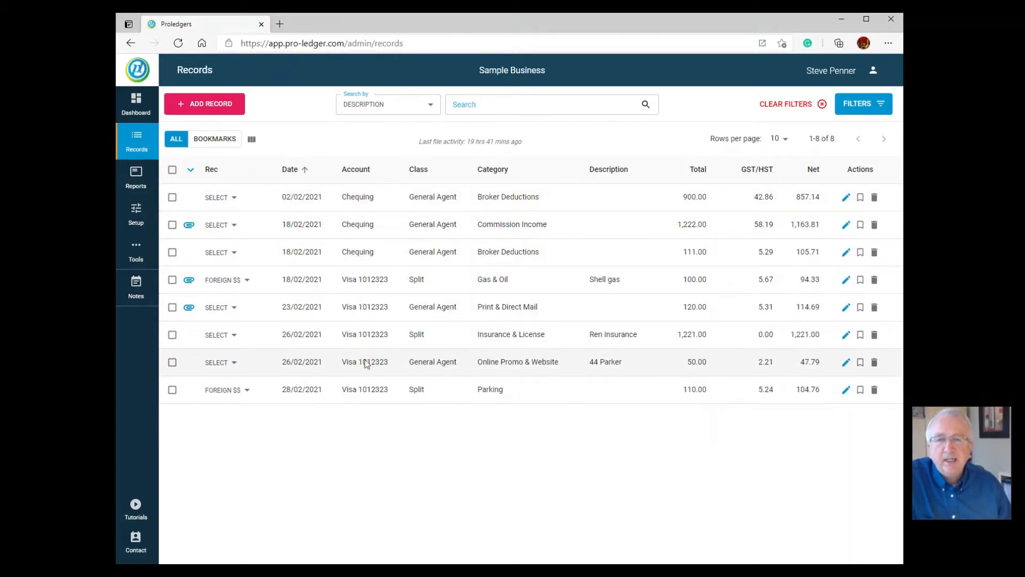
pyautogui.click(877, 105)
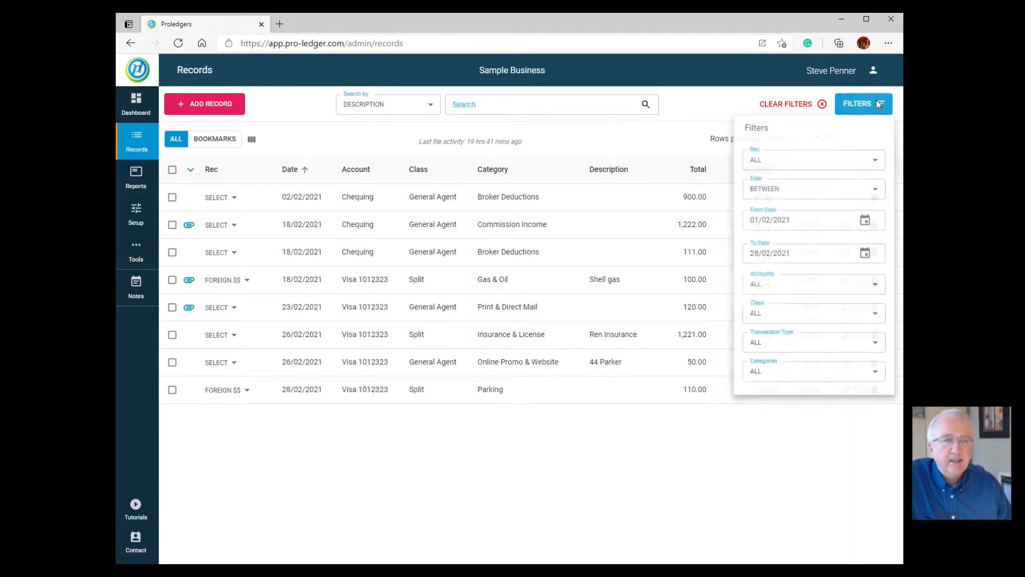
pyautogui.click(774, 291)
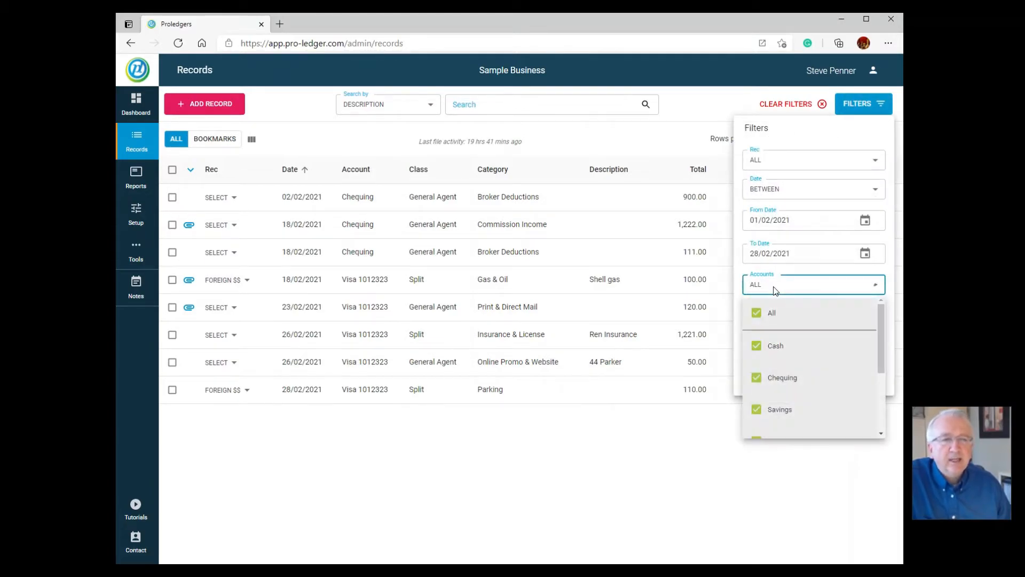
pyautogui.click(764, 312)
pyautogui.scroll(-1, 762, 379)
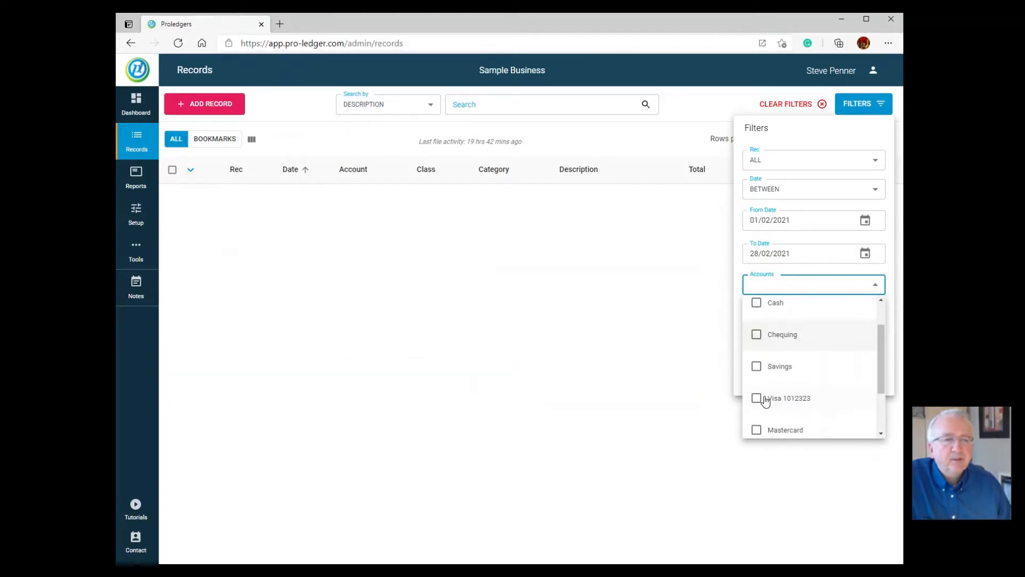
pyautogui.click(756, 399)
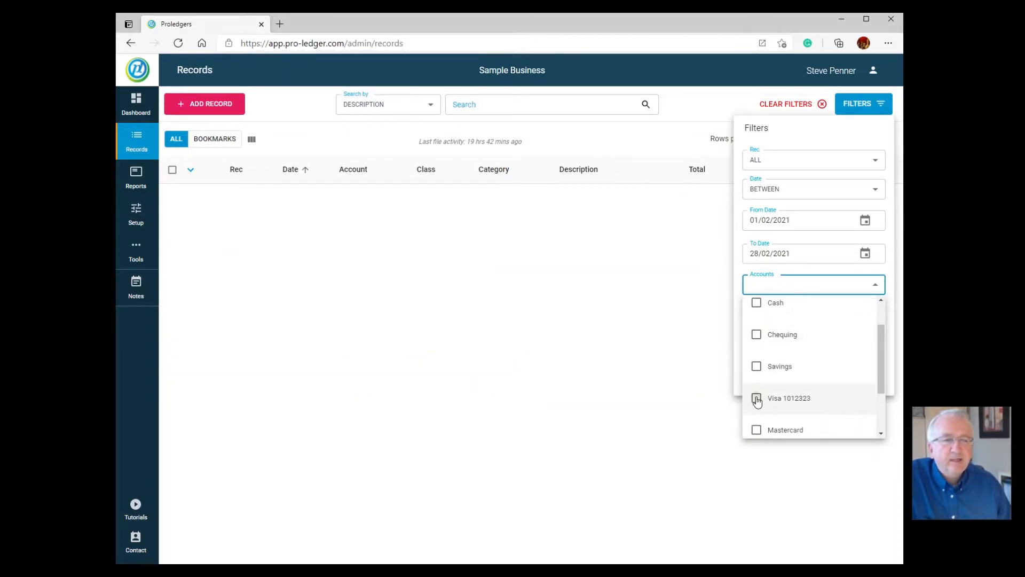
pyautogui.click(671, 372)
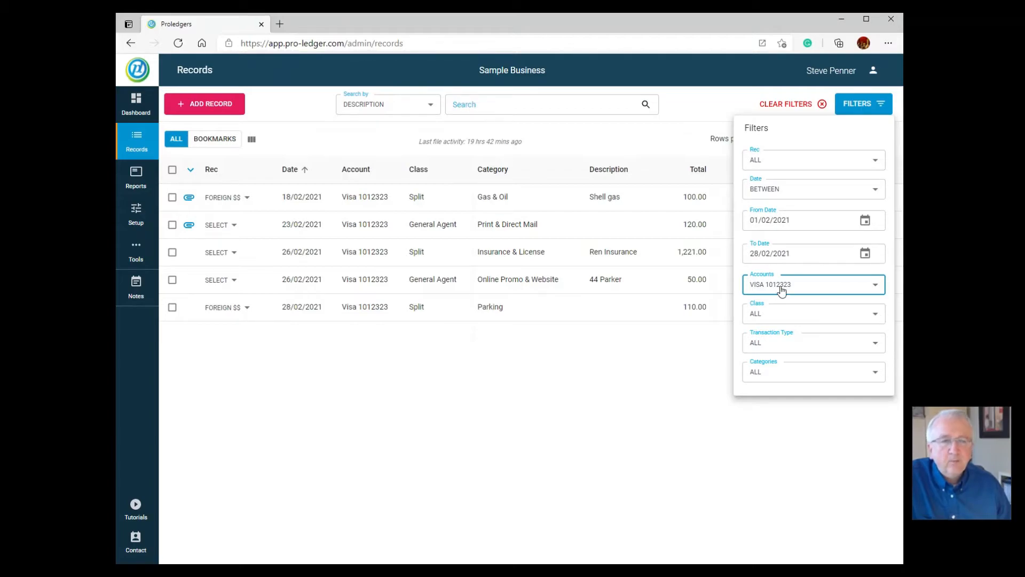
pyautogui.click(662, 357)
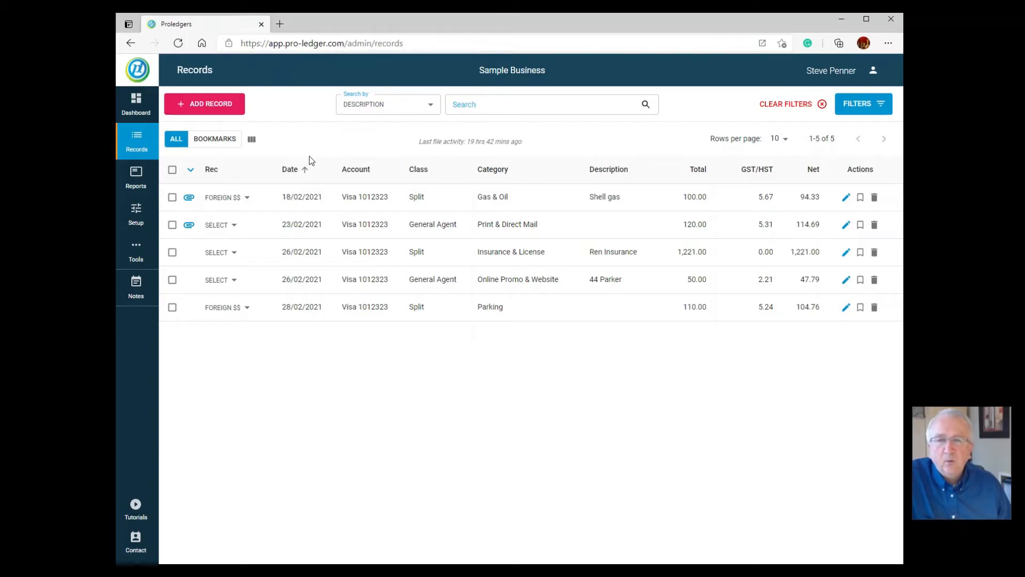
pyautogui.click(305, 172)
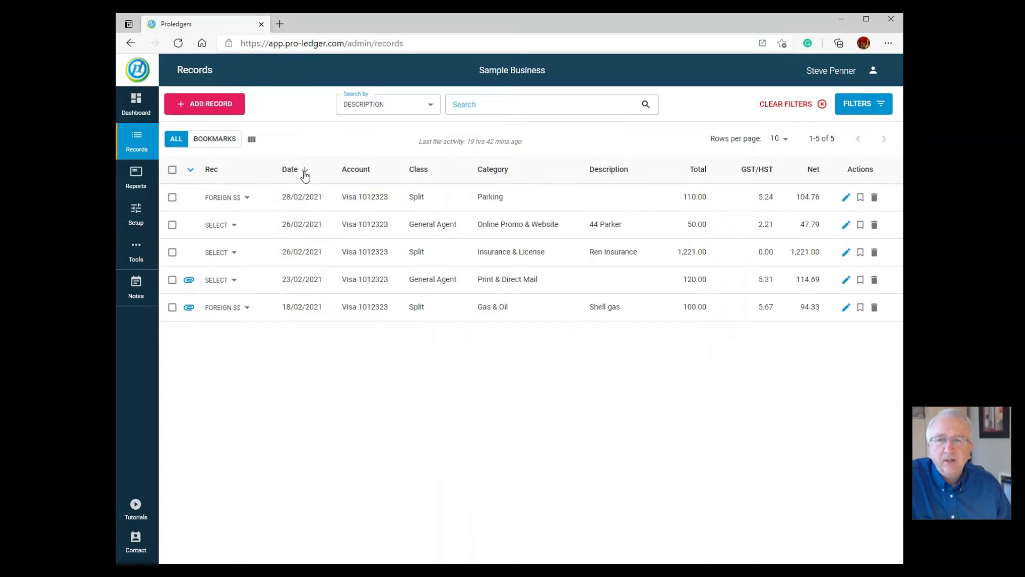
pyautogui.click(305, 171)
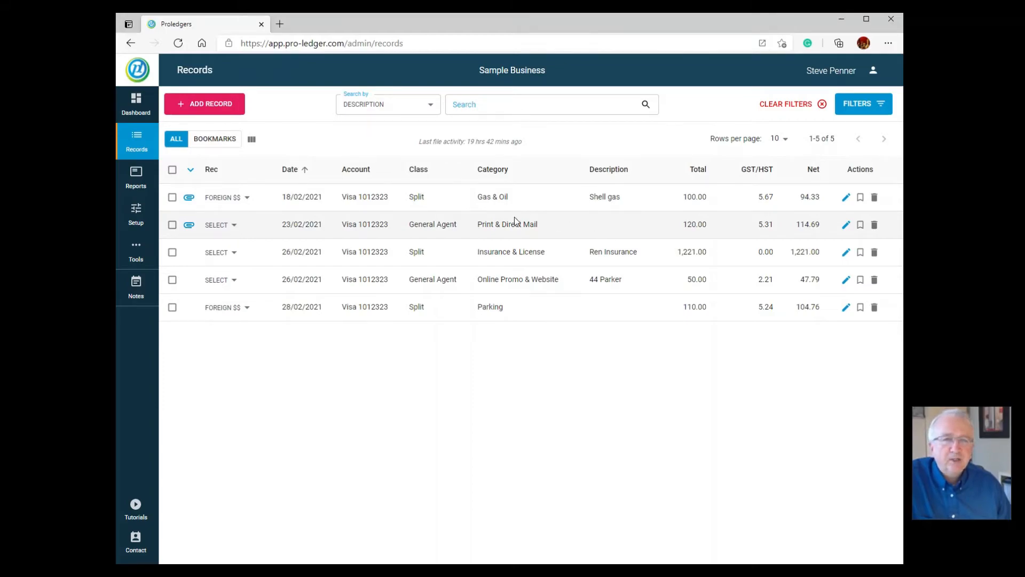
# Mark the 23/02/2021 Print & Direct Mail record Done, then view the dashboard and return to Records
pyautogui.click(234, 227)
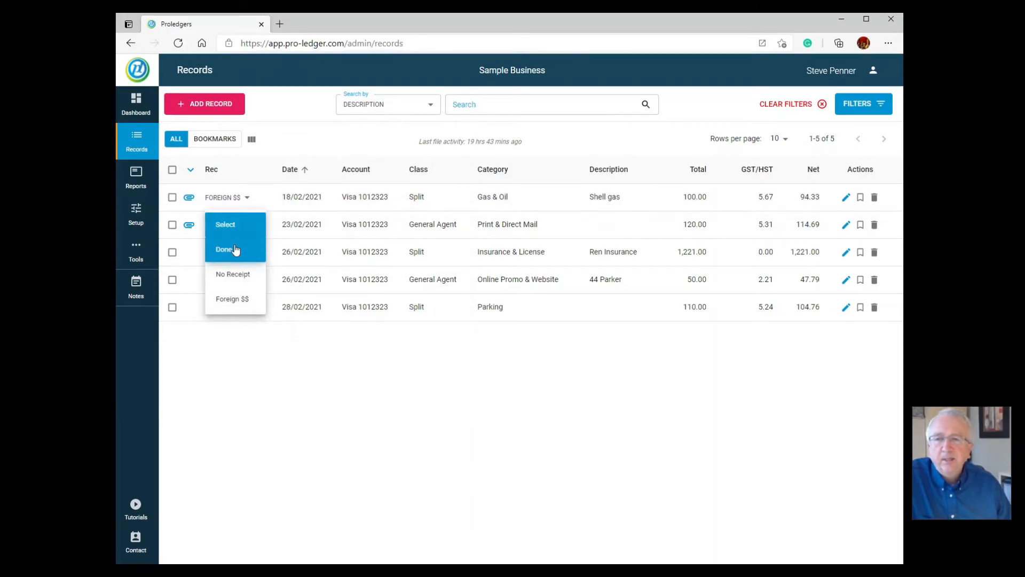
pyautogui.click(235, 249)
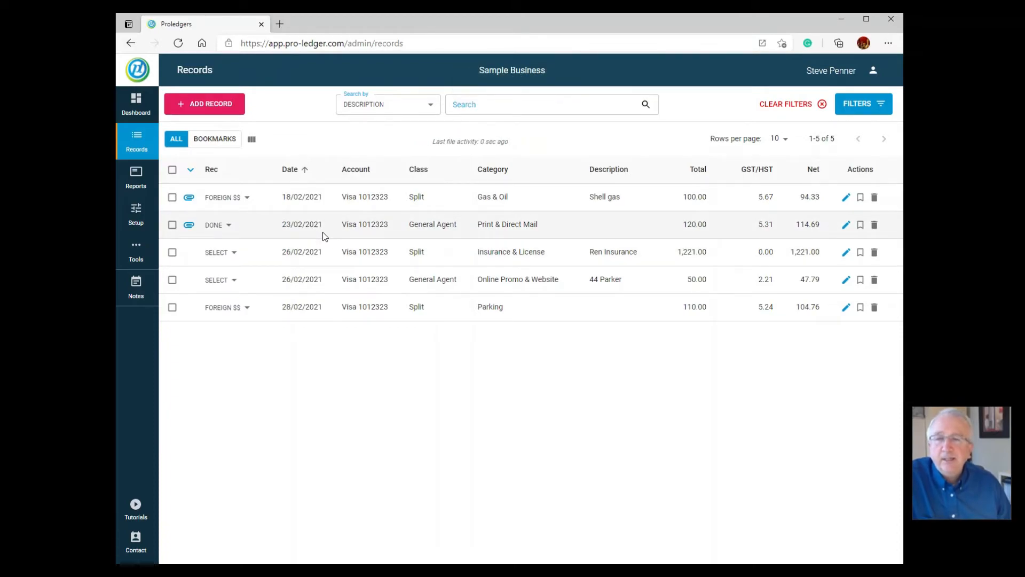
pyautogui.click(141, 100)
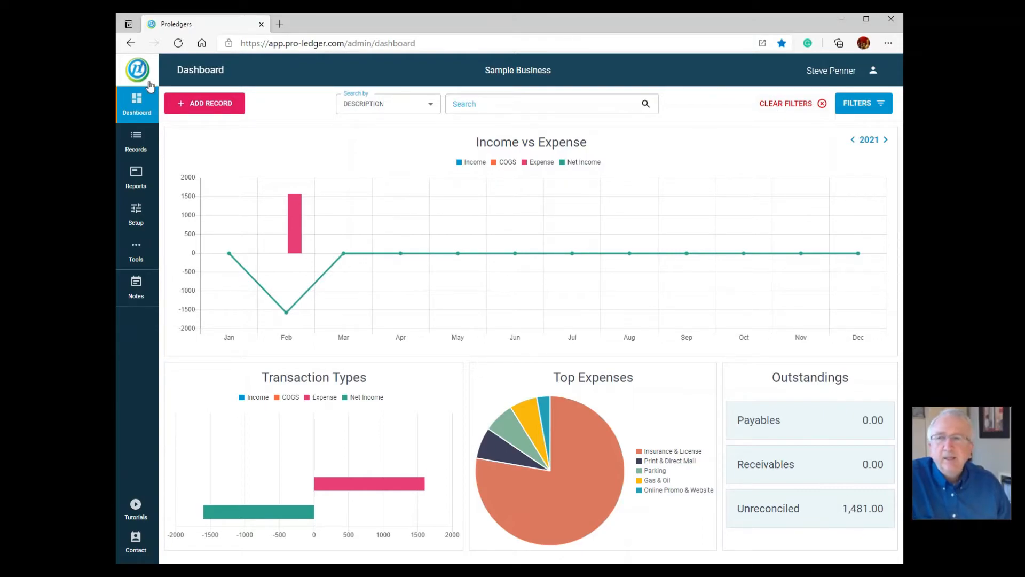
pyautogui.click(136, 140)
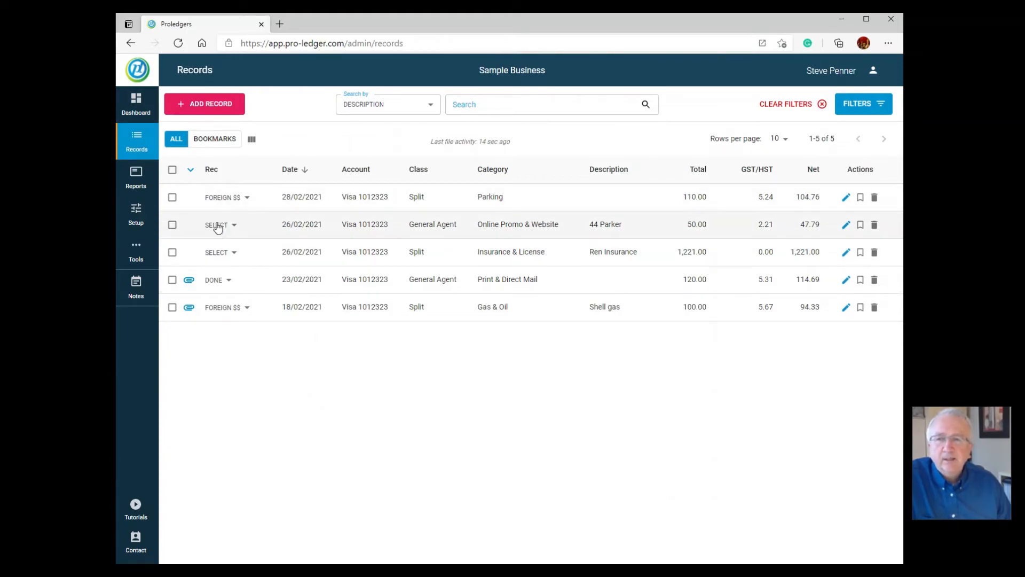
# Sort the Visa records oldest first and open the 18/02/2021 Shell gas record for editing
pyautogui.click(306, 170)
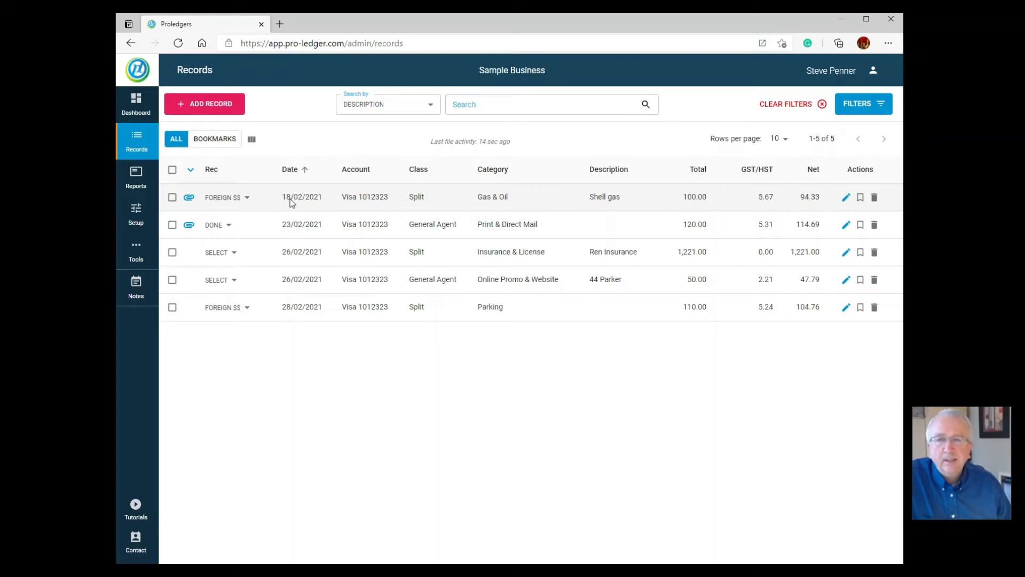
pyautogui.click(290, 199)
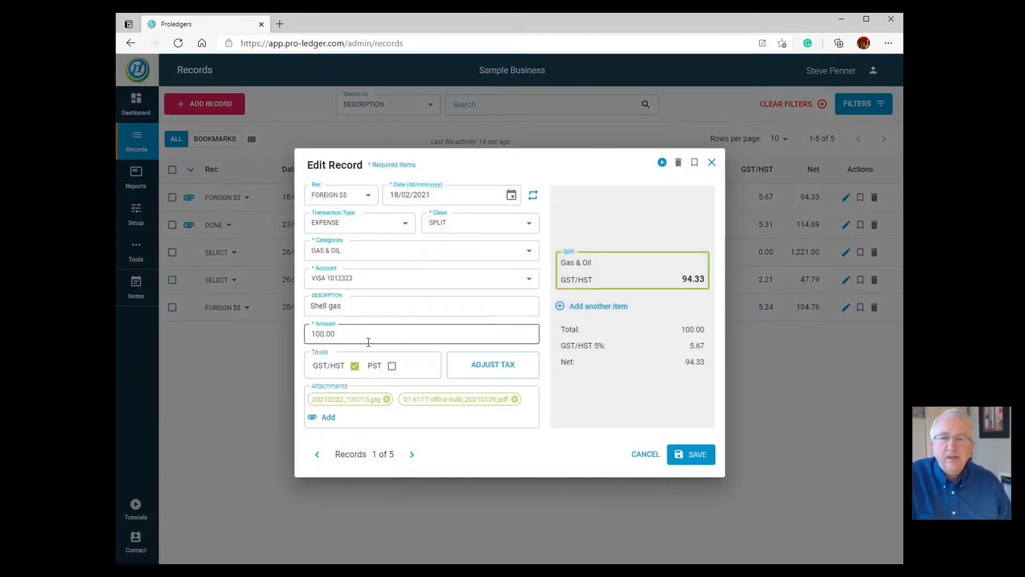
# Change the Shell gas amount to 130.00, add '- org invoice 100 in foreign $' to the description, and save
pyautogui.click(322, 334)
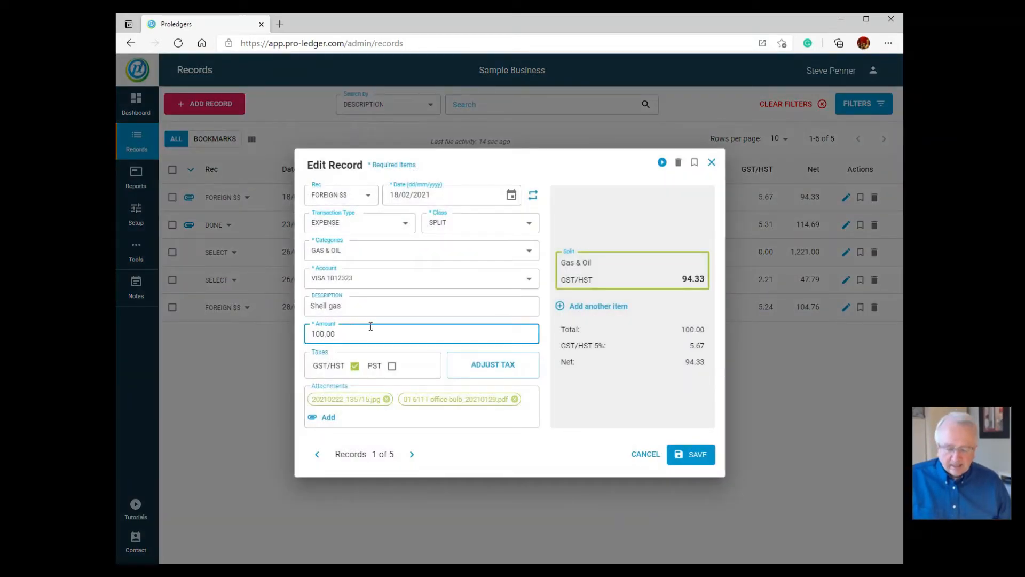
pyautogui.press('BackSpace')
pyautogui.write('3')
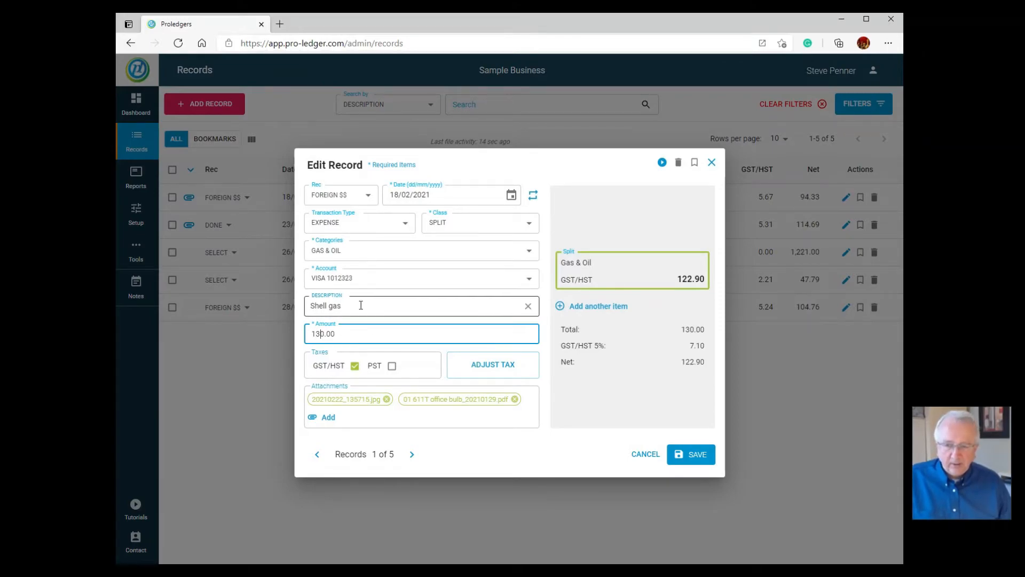
pyautogui.click(437, 308)
pyautogui.write('-')
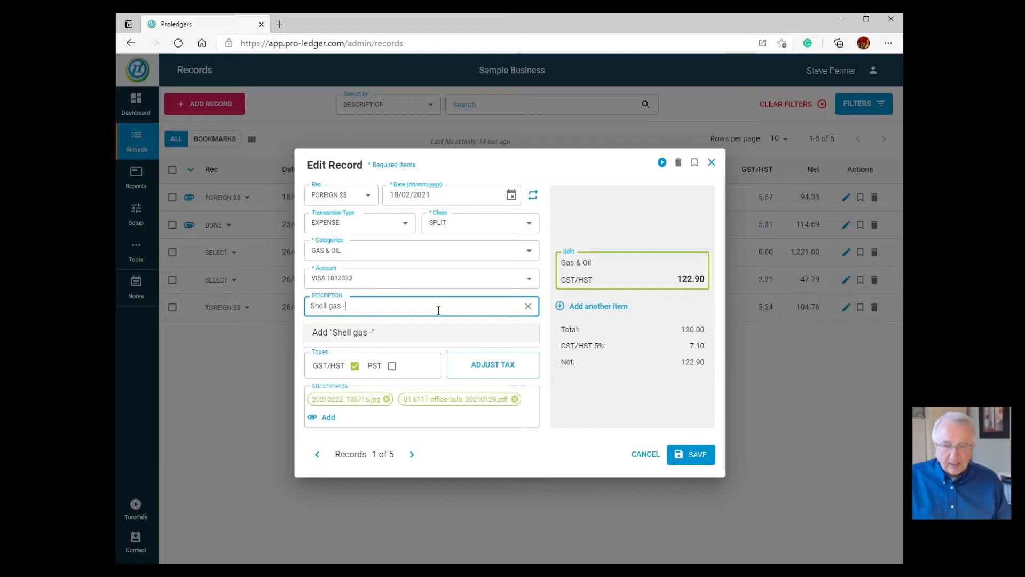
pyautogui.write(' o')
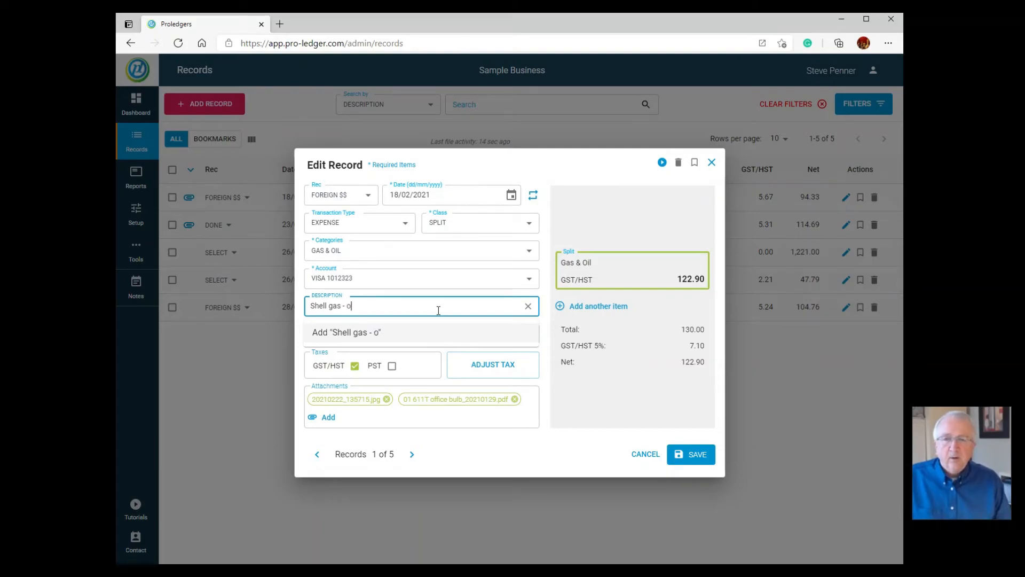
pyautogui.write('rg invoice ')
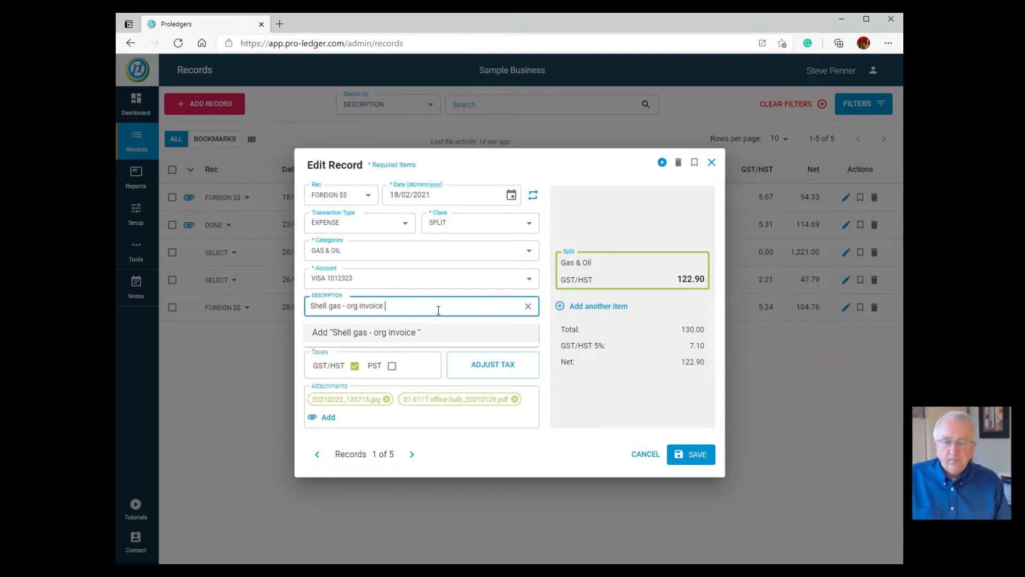
pyautogui.write('100 i')
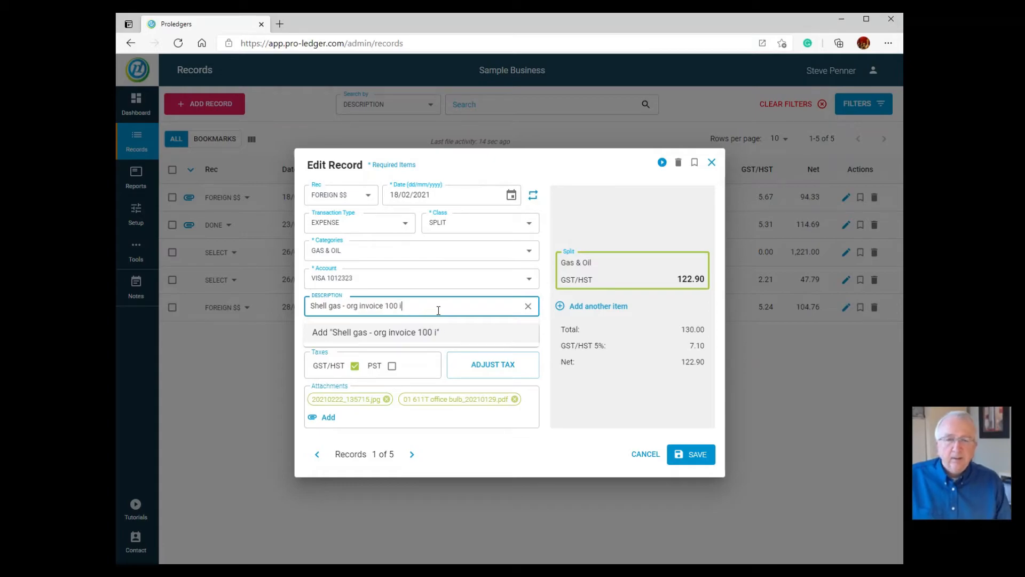
pyautogui.write('n foreg')
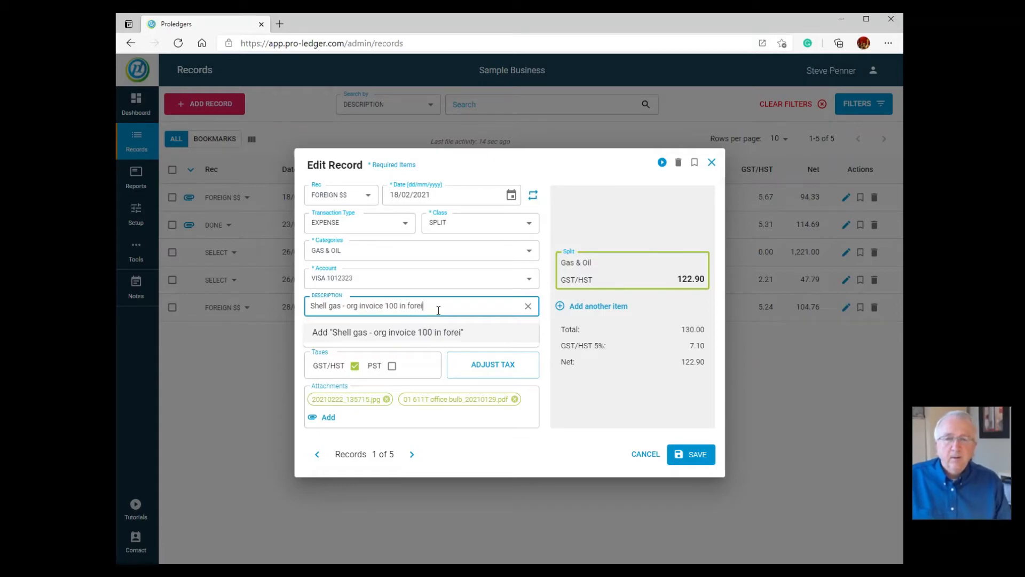
pyautogui.write('gn')
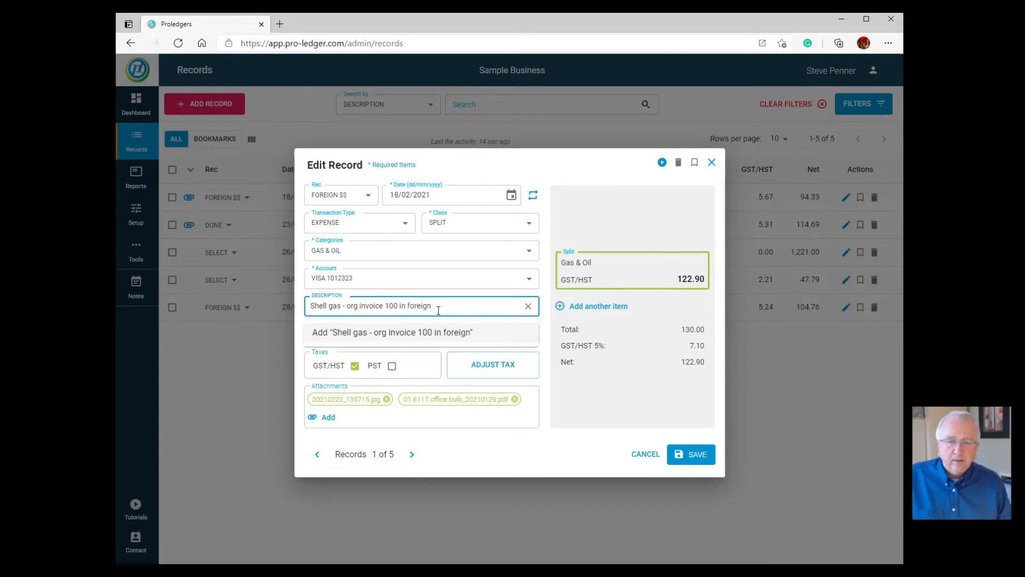
pyautogui.write(' $')
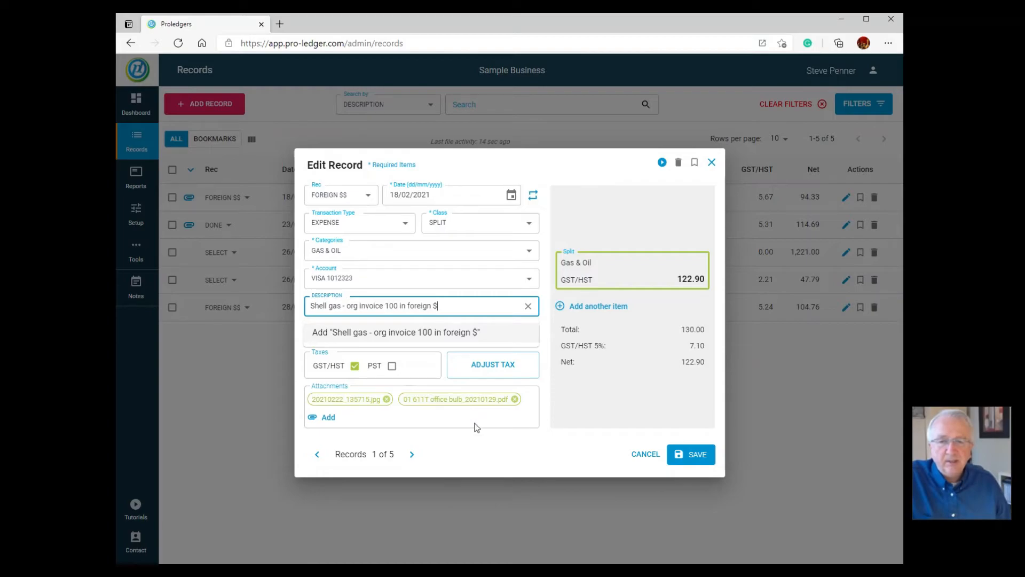
pyautogui.click(476, 420)
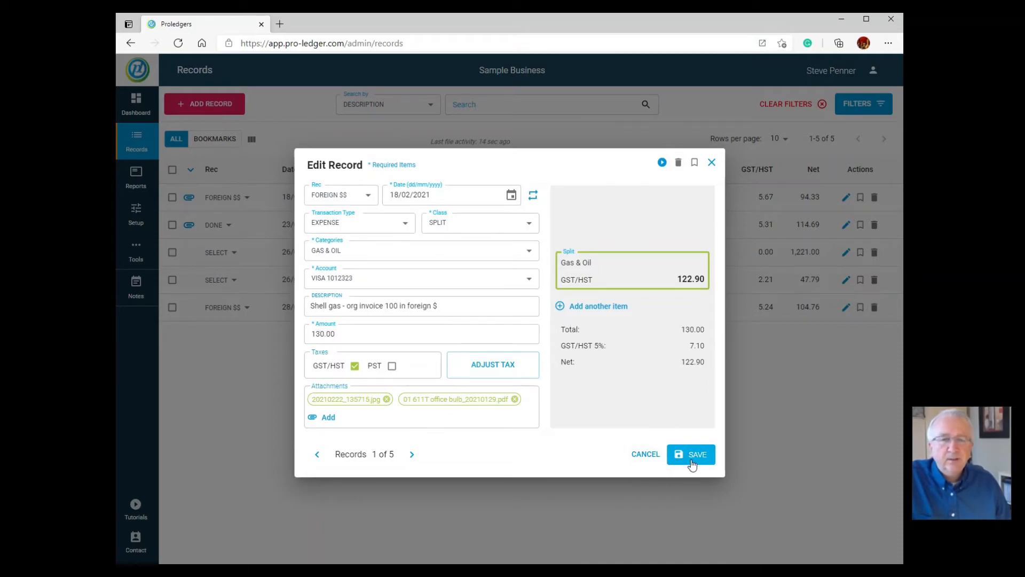
pyautogui.click(688, 454)
# Mark the Gas & Oil, Insurance & License, Online Promo & Website and Parking records Done, then view the dashboard
pyautogui.click(245, 197)
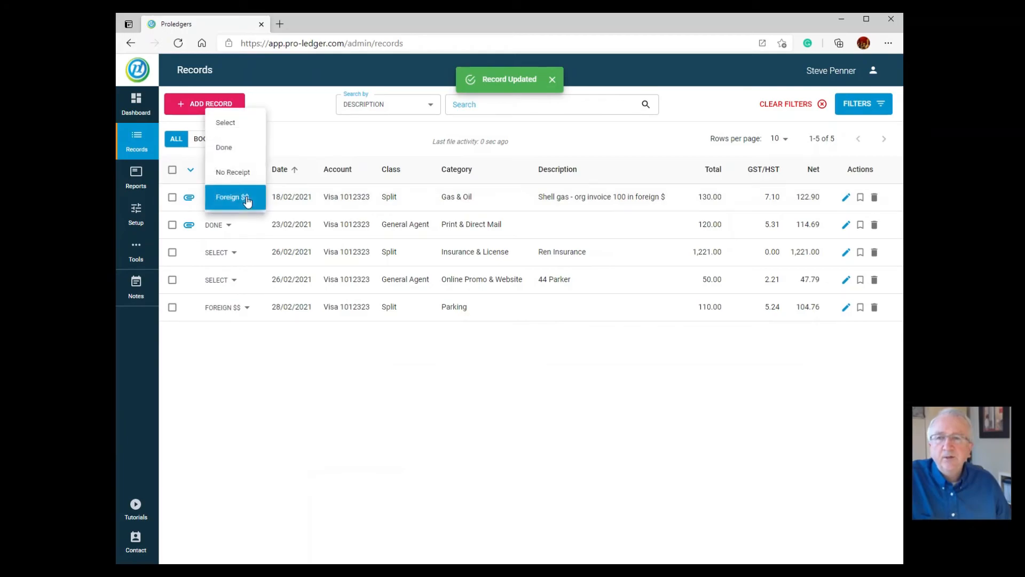
pyautogui.click(231, 149)
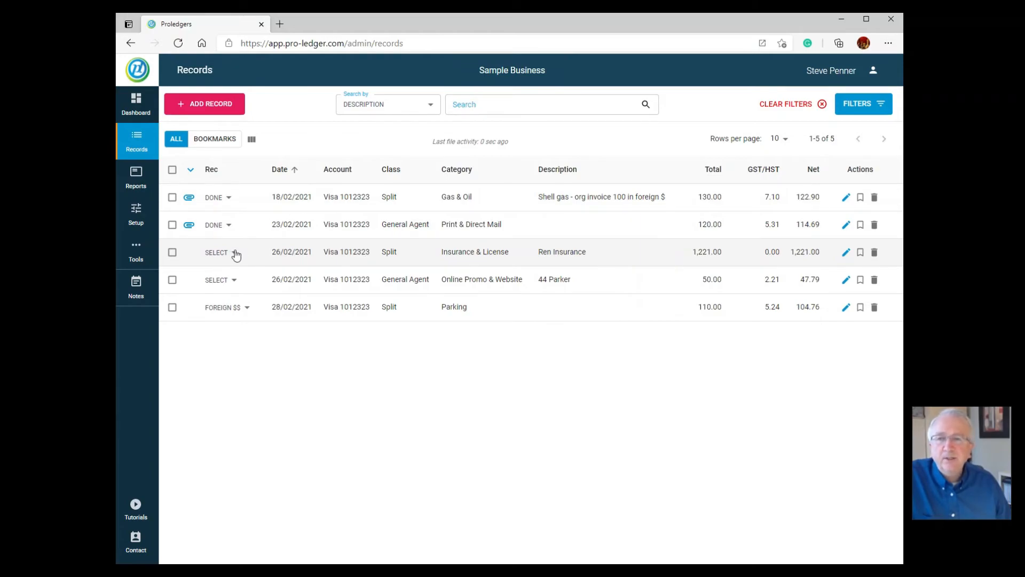
pyautogui.click(236, 254)
pyautogui.click(235, 274)
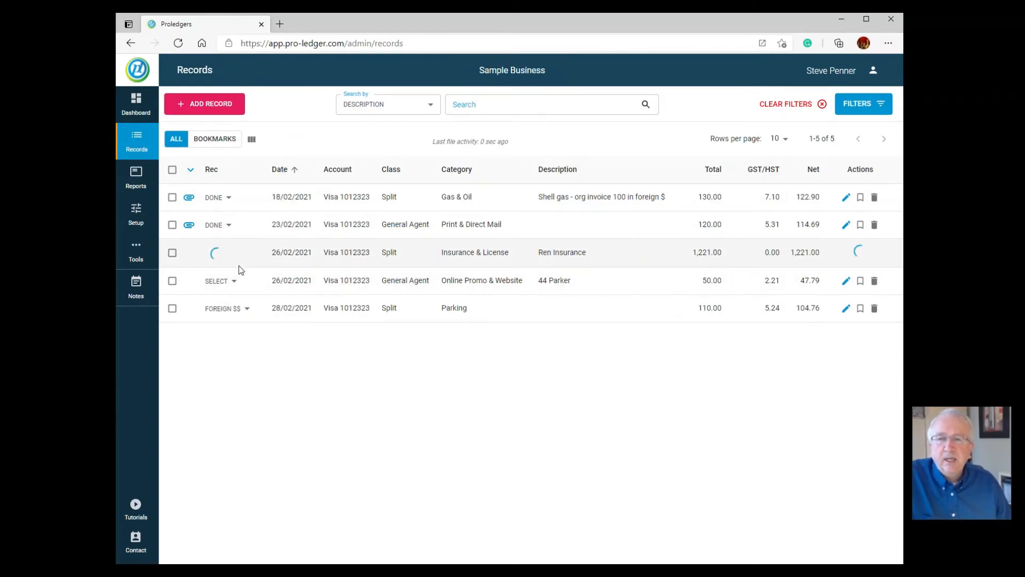
pyautogui.click(234, 281)
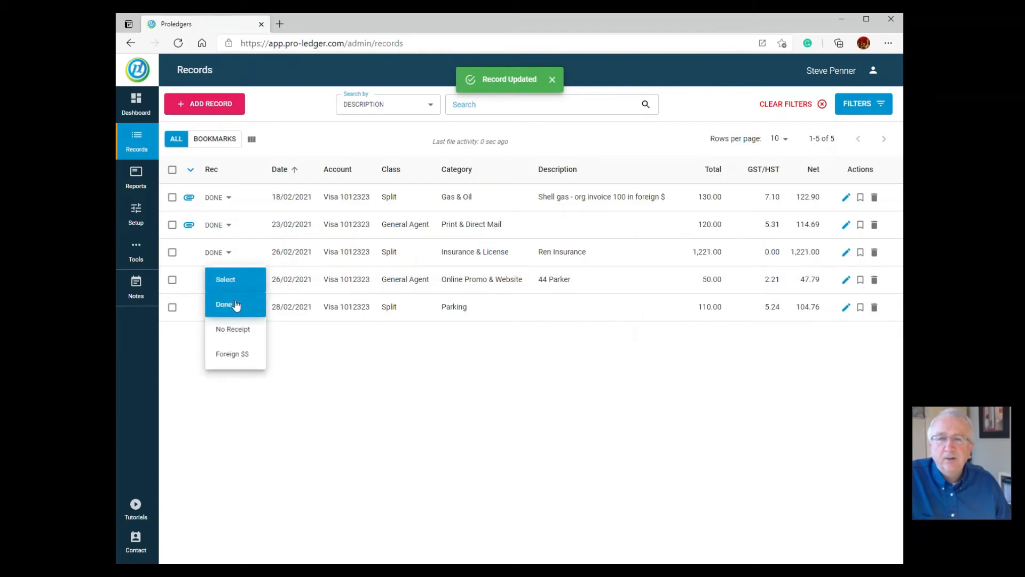
pyautogui.click(236, 305)
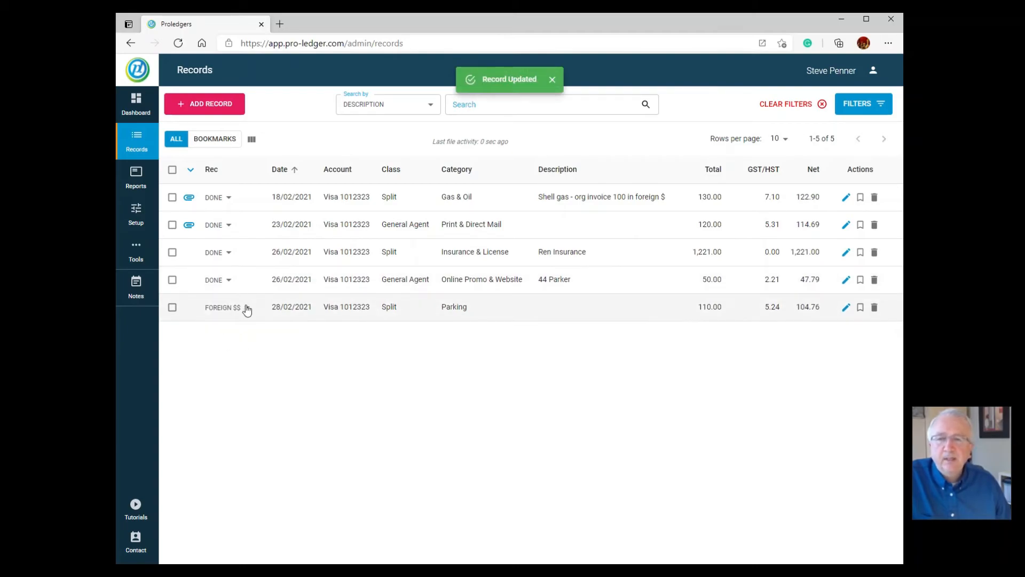
pyautogui.click(246, 309)
pyautogui.click(231, 259)
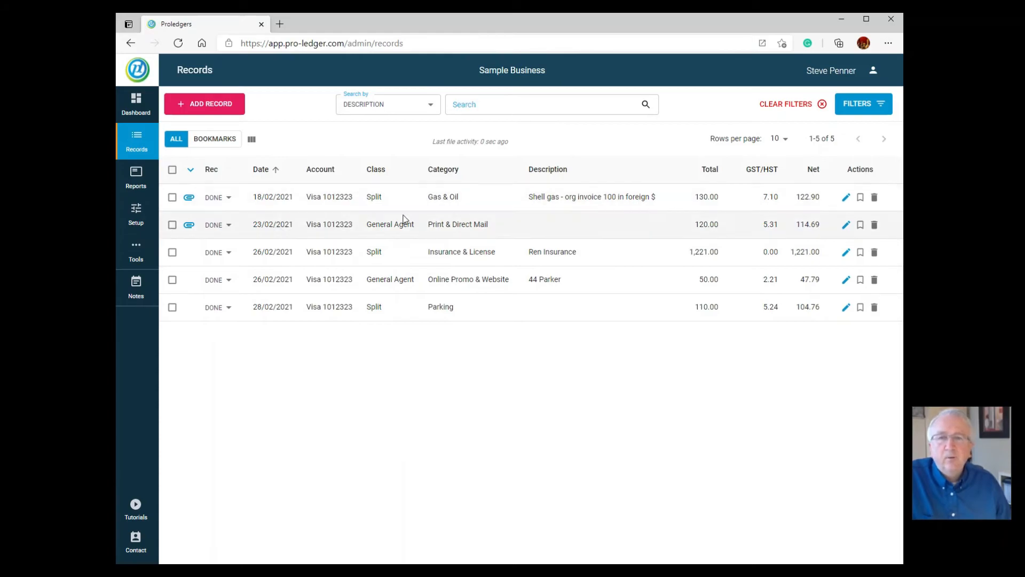
pyautogui.click(134, 103)
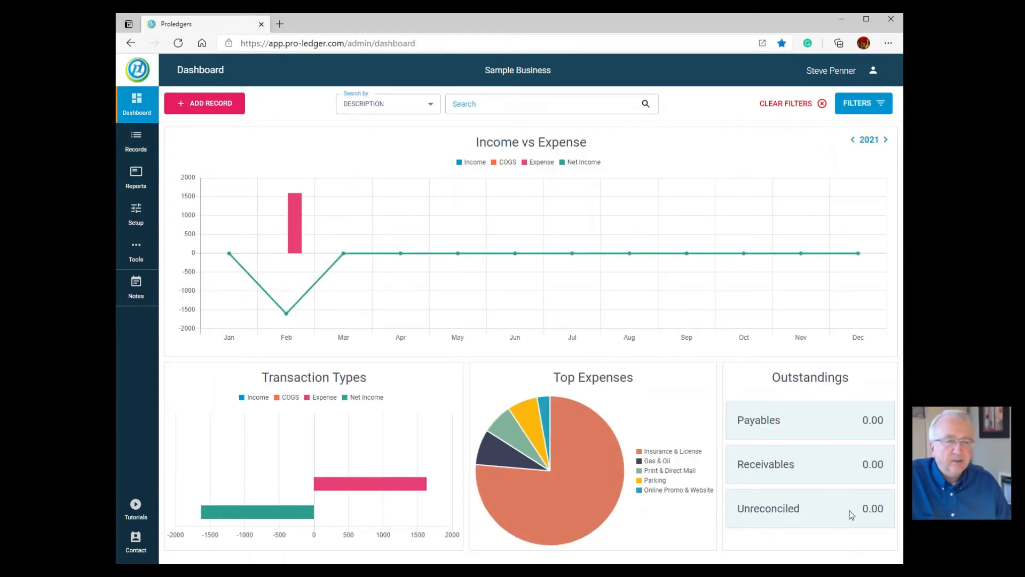
pyautogui.click(131, 126)
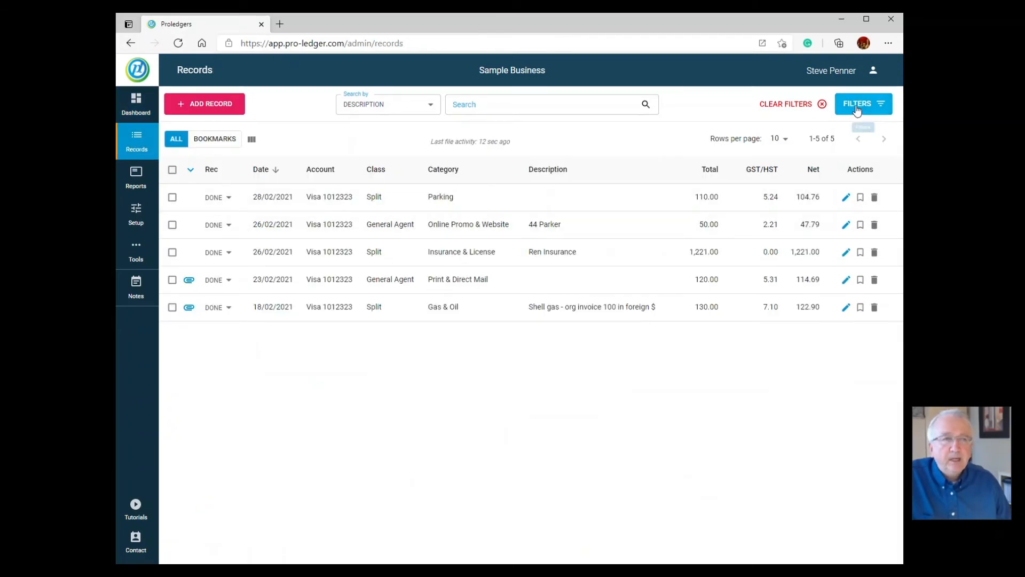
pyautogui.click(866, 107)
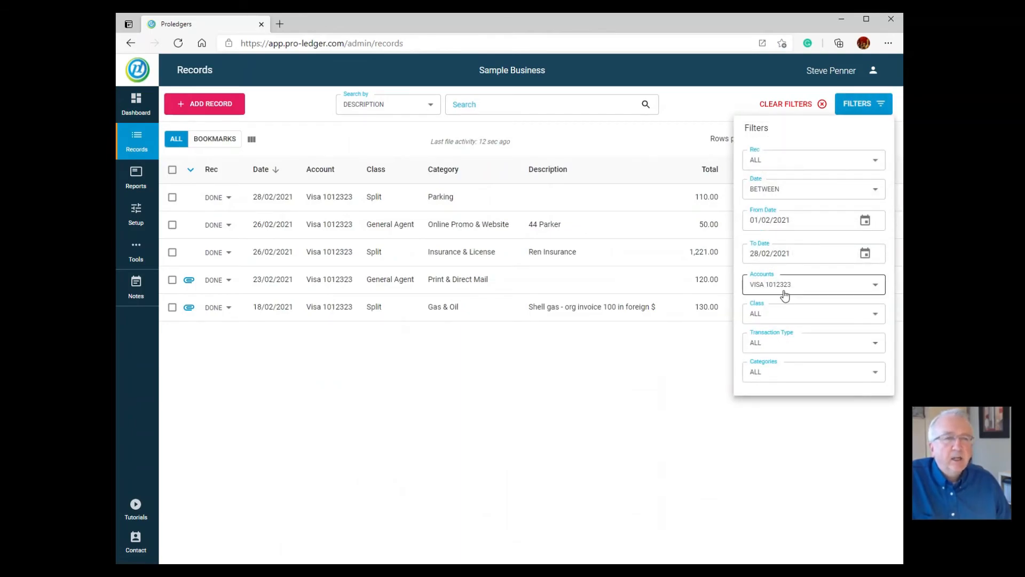
pyautogui.click(782, 290)
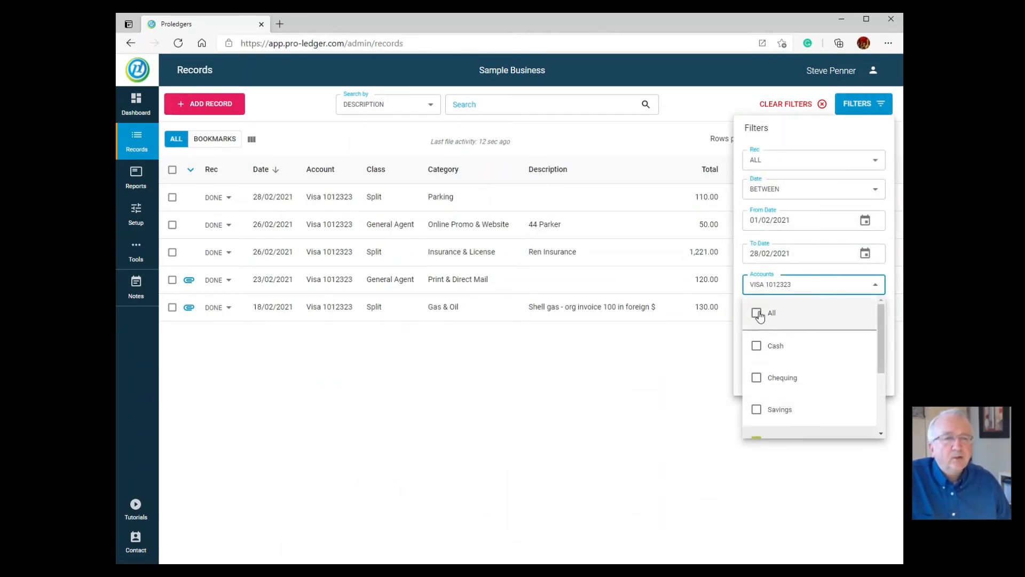
pyautogui.click(758, 383)
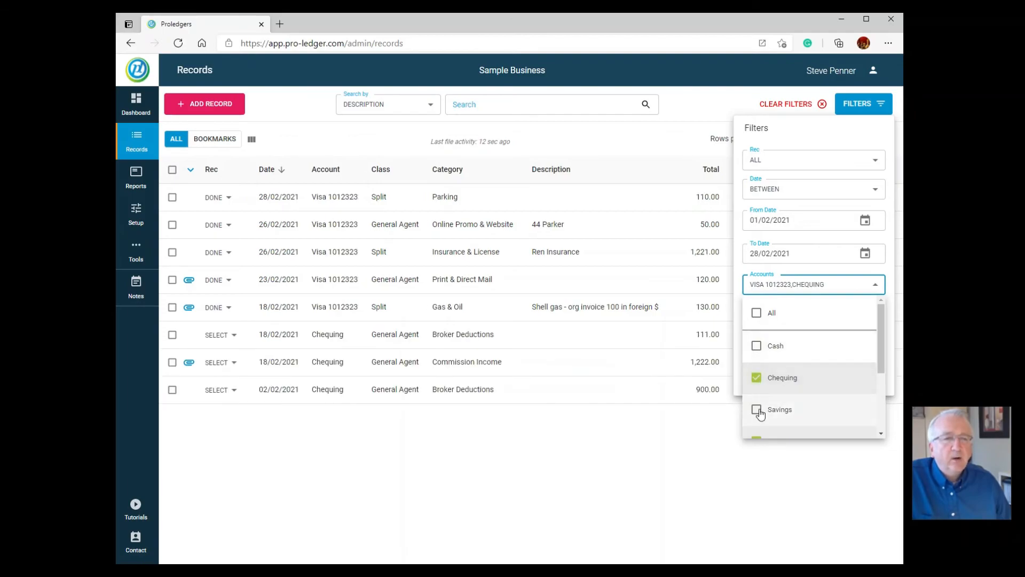
pyautogui.scroll(-1, 761, 406)
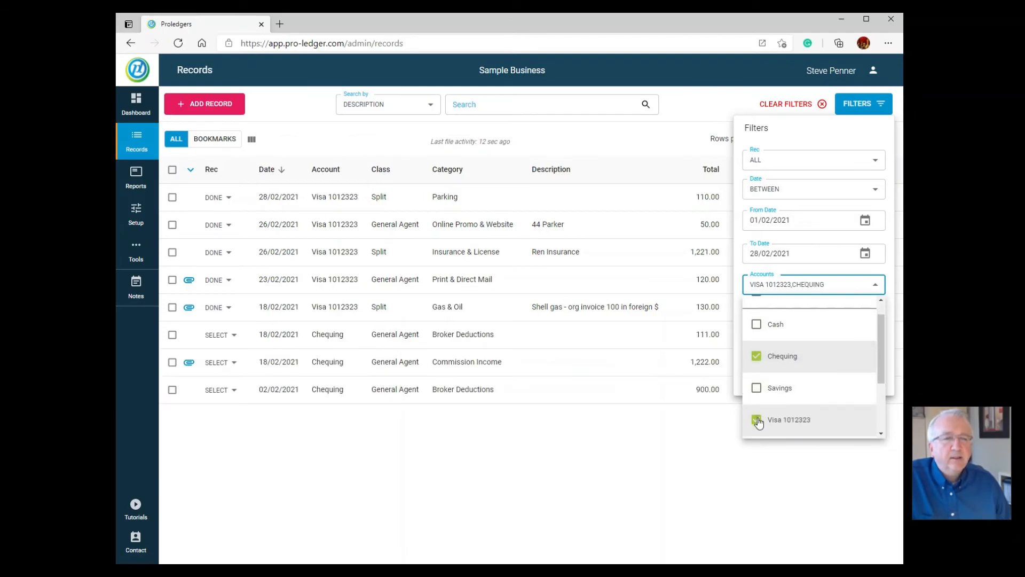
pyautogui.click(758, 420)
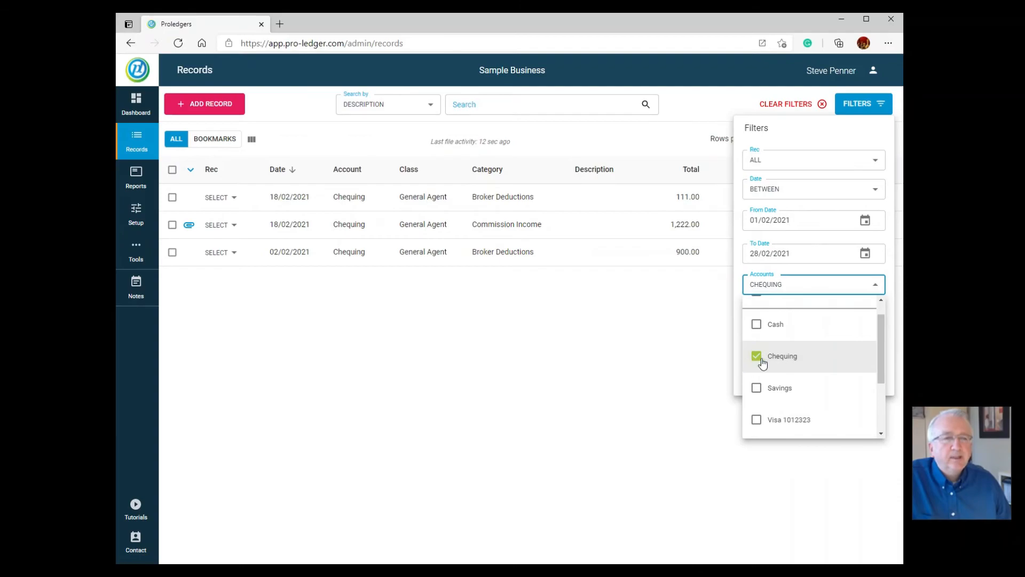
pyautogui.click(692, 312)
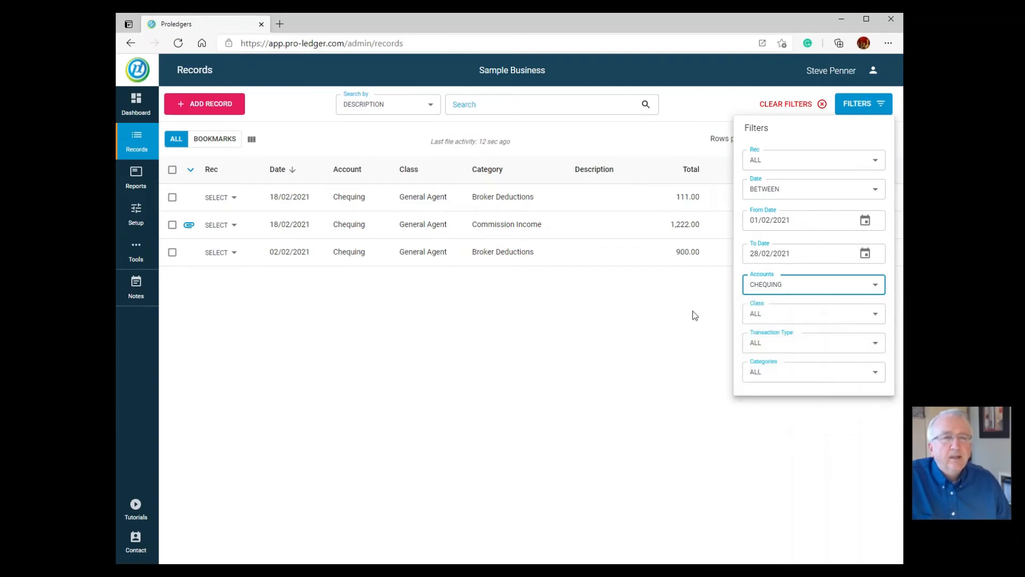
pyautogui.click(689, 309)
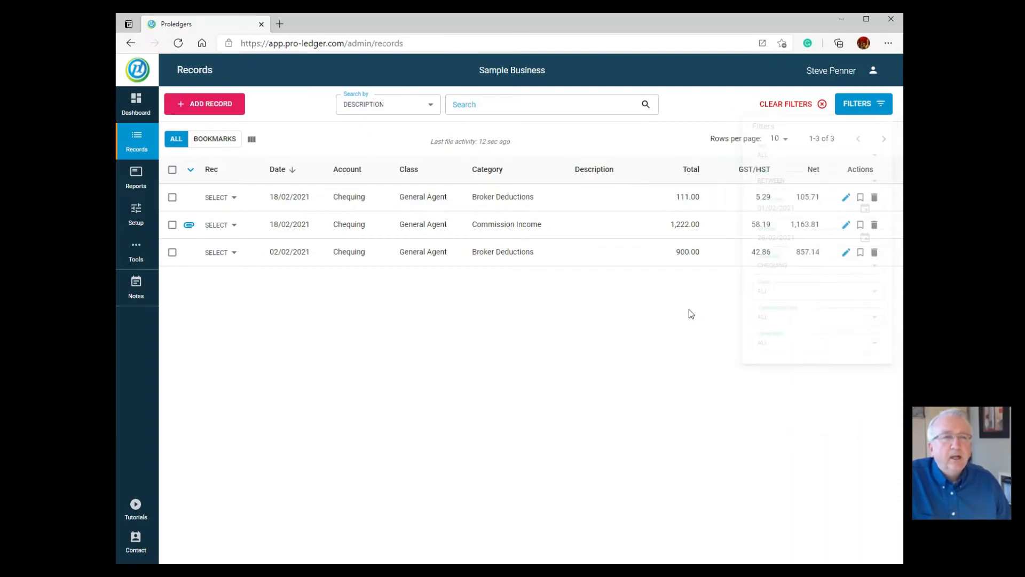
pyautogui.click(293, 170)
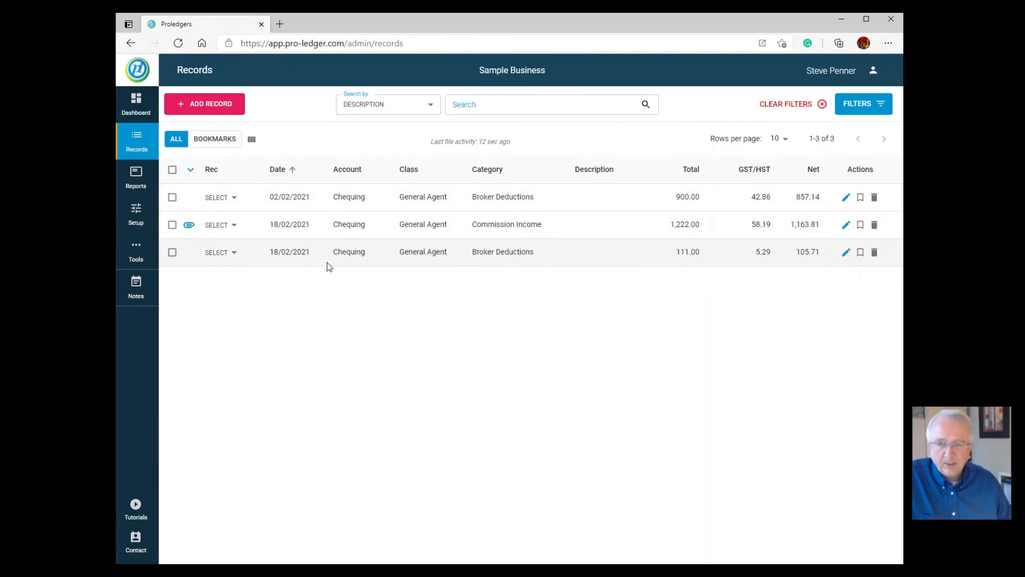
# Mark both Broker Deductions records (02/02, 18/02) and Commission Income Done, then check the dashboard
pyautogui.click(226, 199)
pyautogui.click(228, 221)
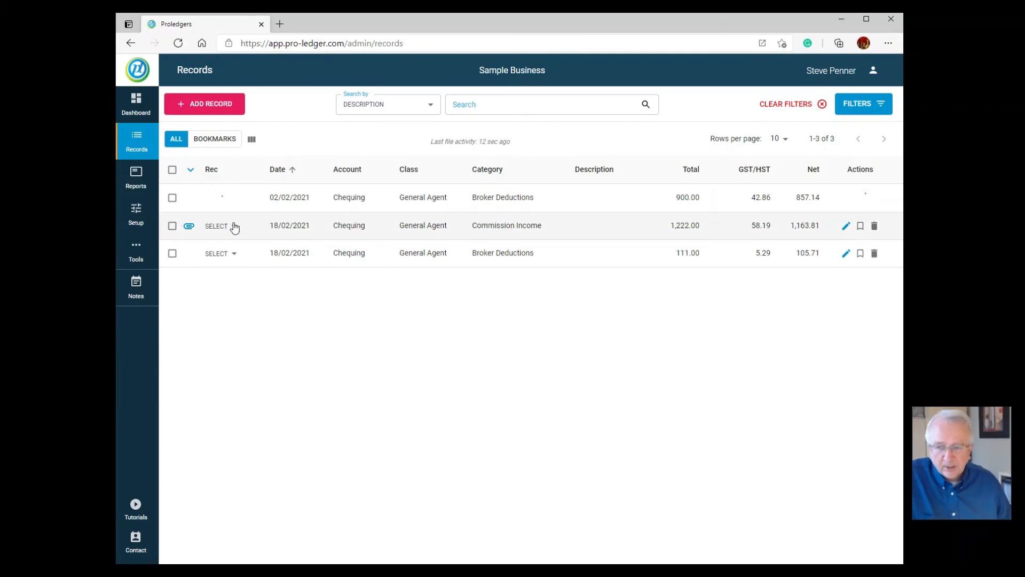
pyautogui.click(234, 227)
pyautogui.click(231, 252)
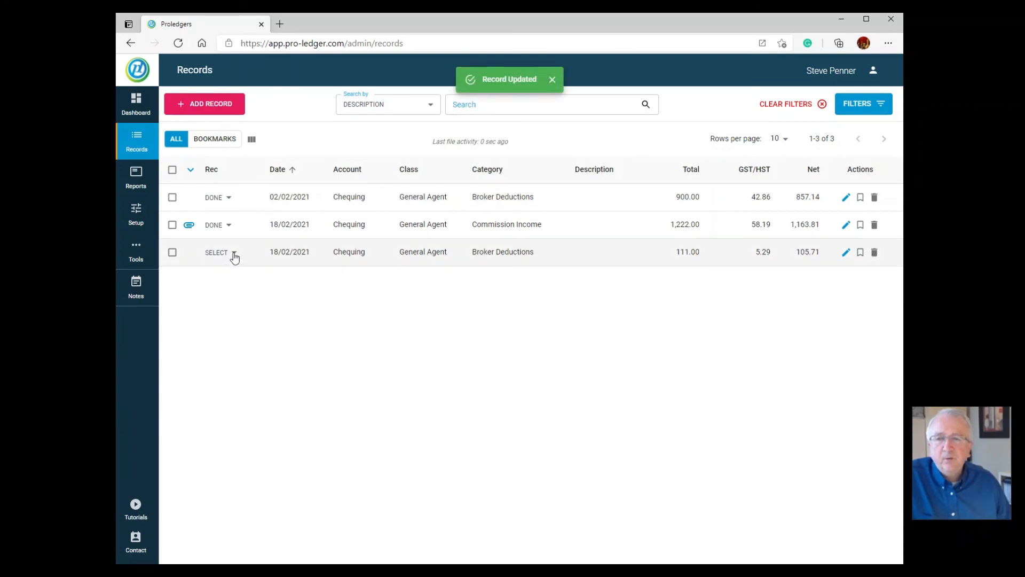
pyautogui.click(231, 254)
pyautogui.click(233, 282)
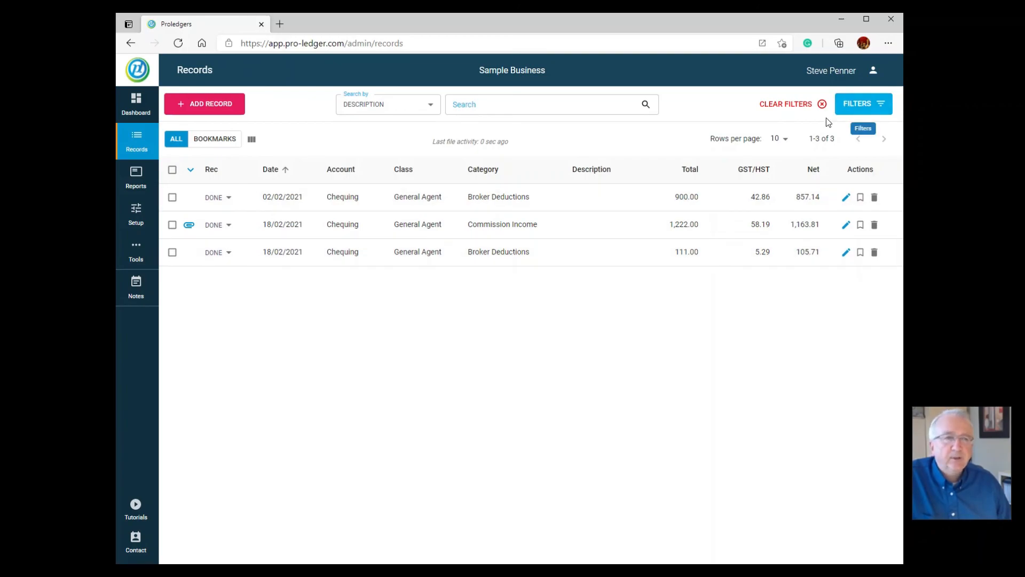
pyautogui.click(136, 102)
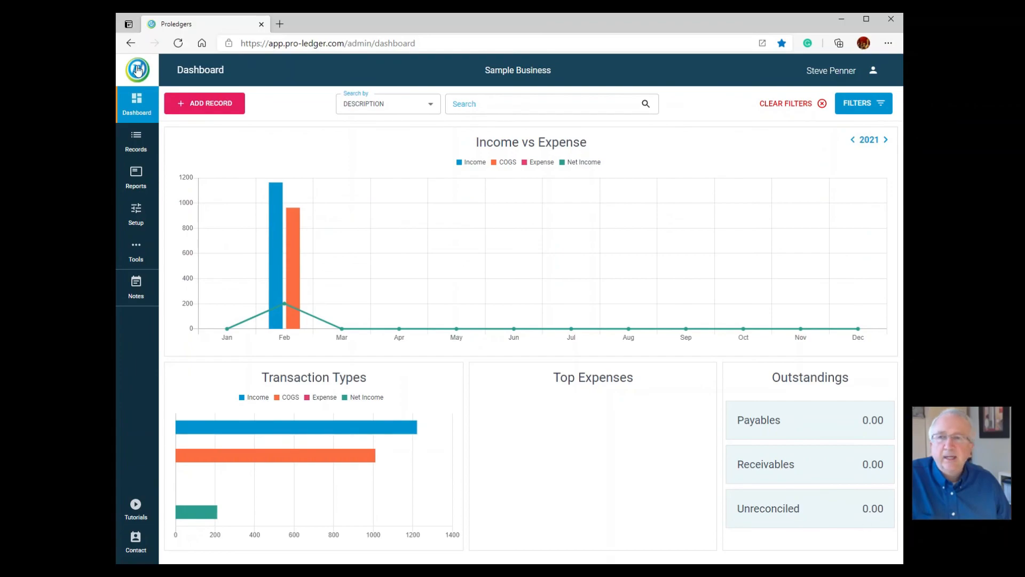
pyautogui.click(134, 140)
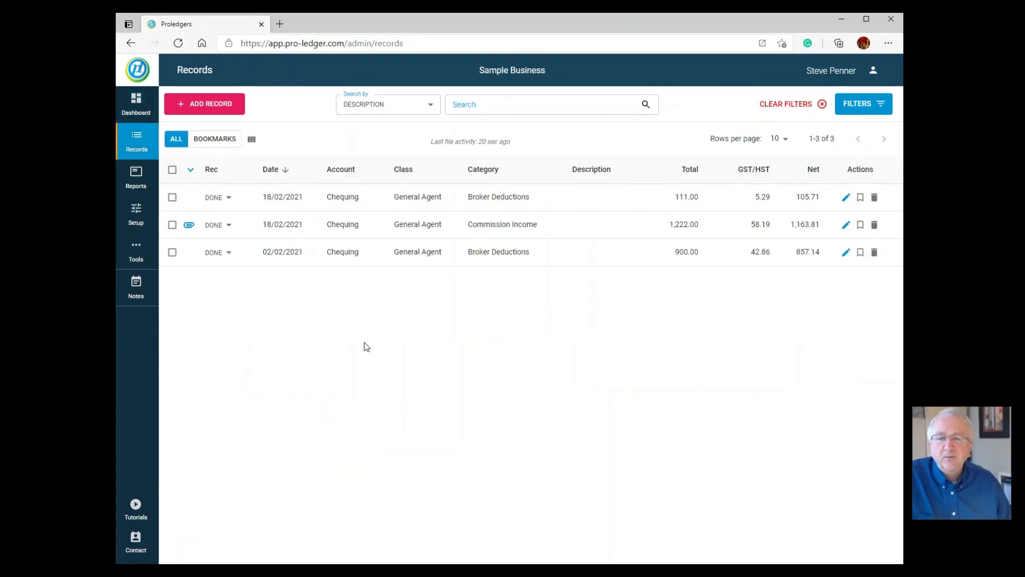